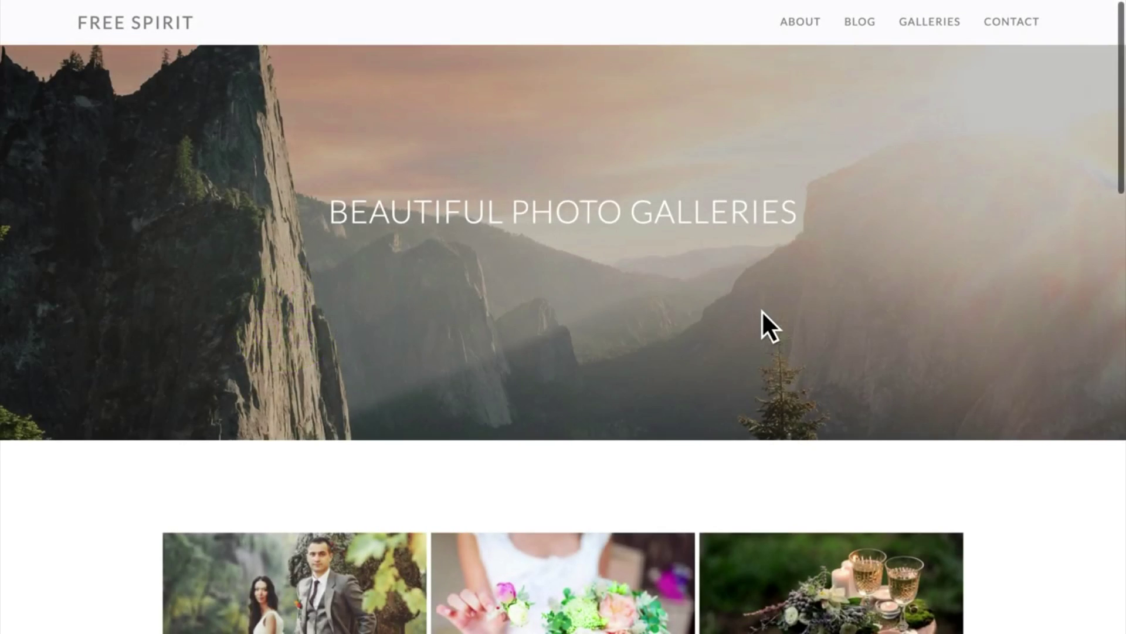
scroll(761, 310, down, 5)
- Step through the first few wedding photos full-screen, then close the photo viewer
click(305, 252)
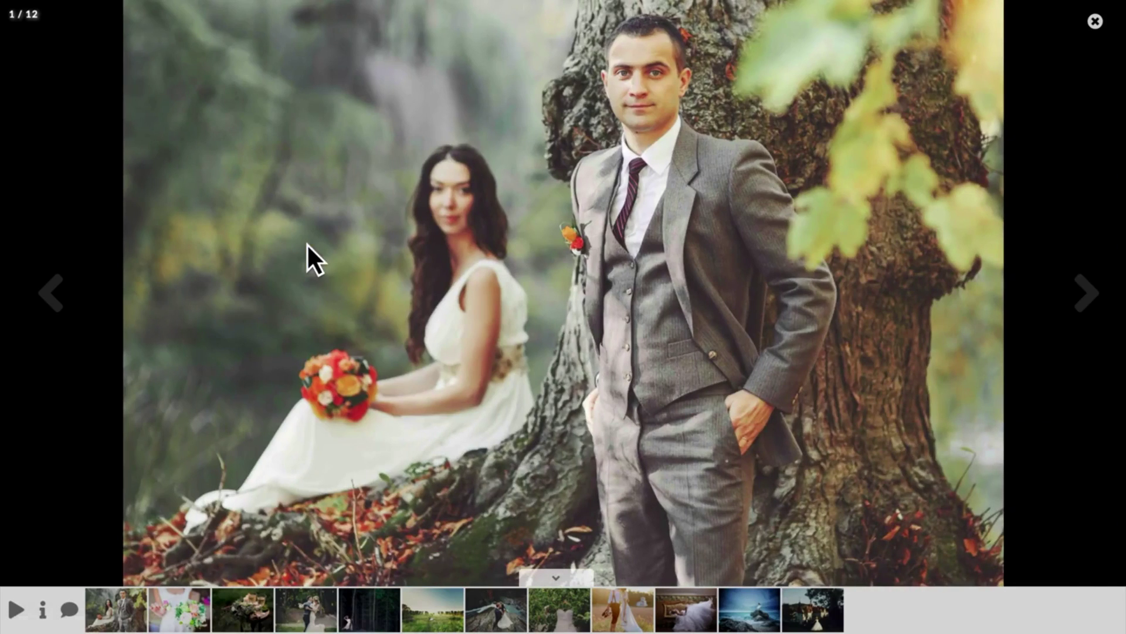
click(1089, 300)
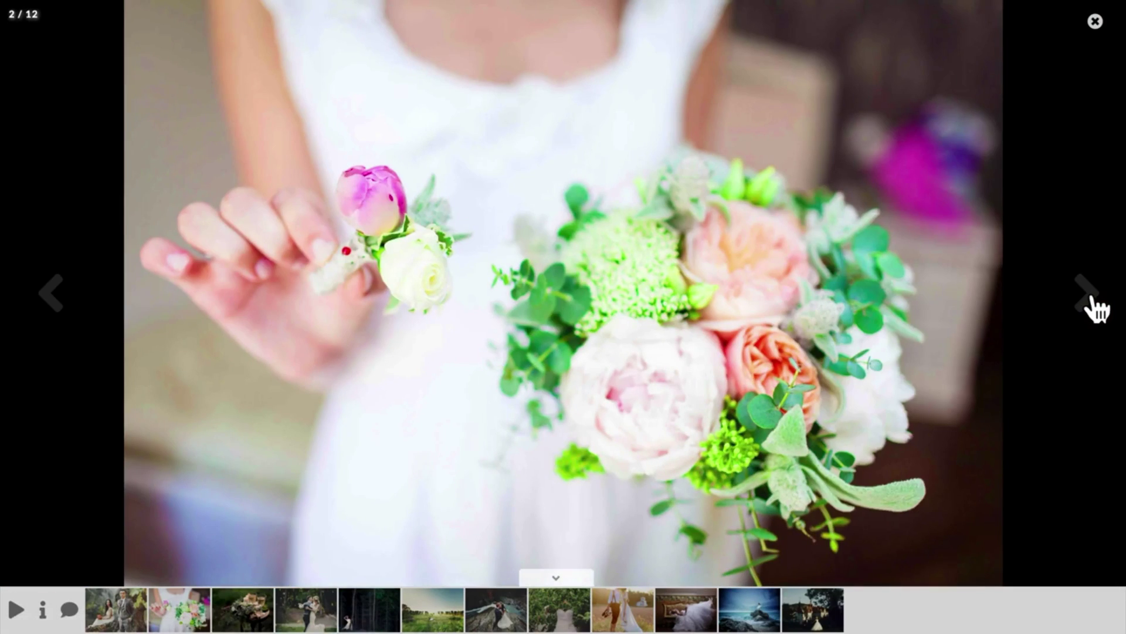
click(1096, 308)
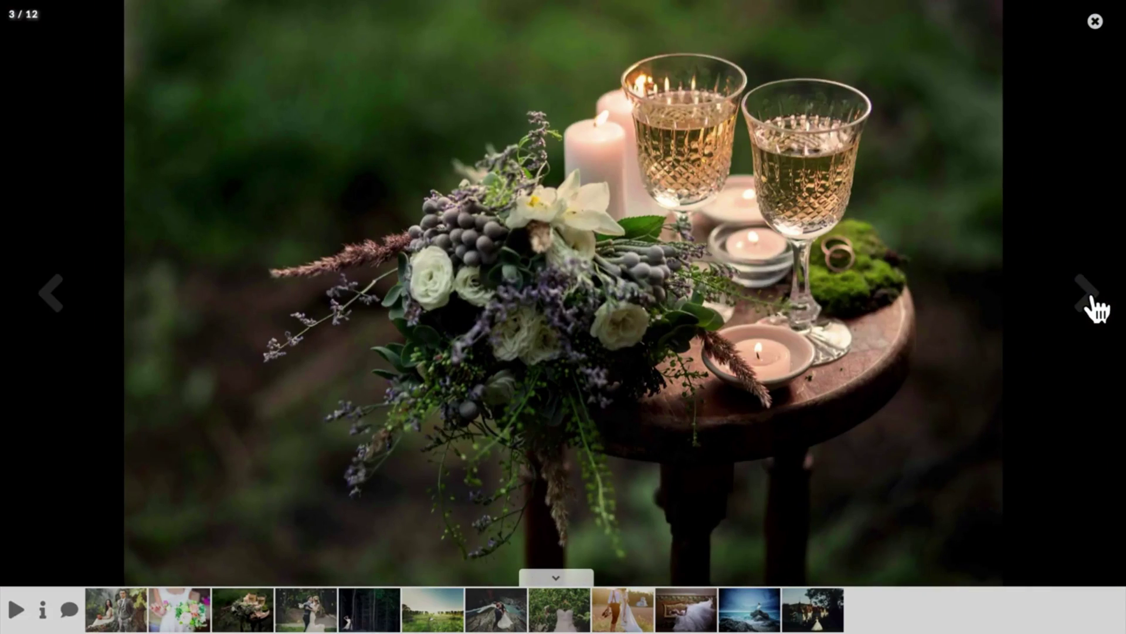
click(1096, 308)
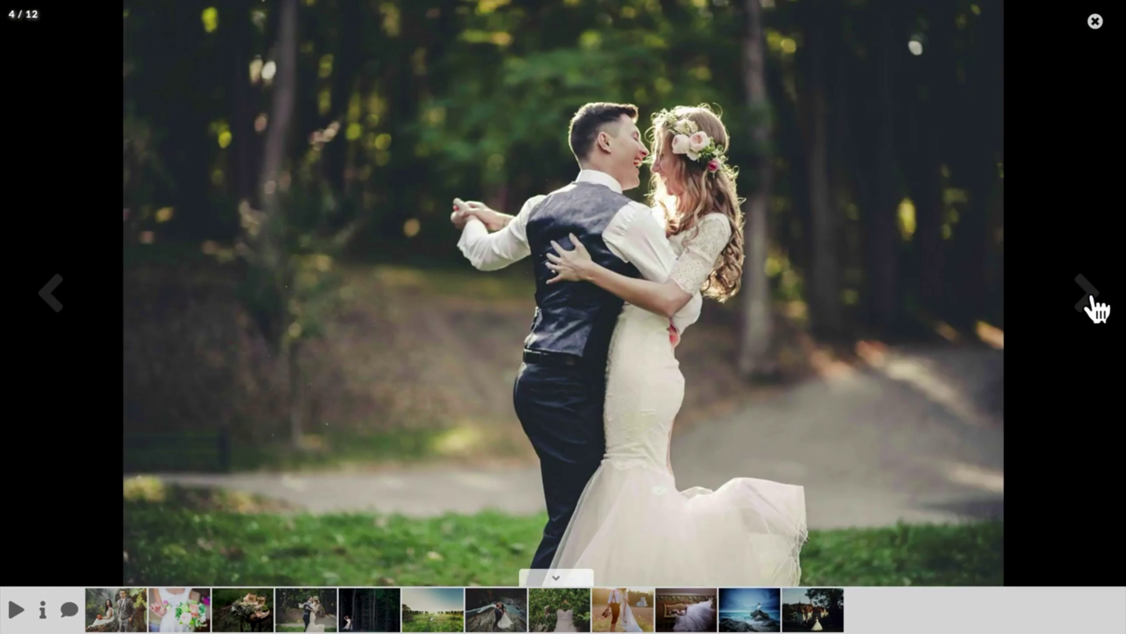
click(1096, 23)
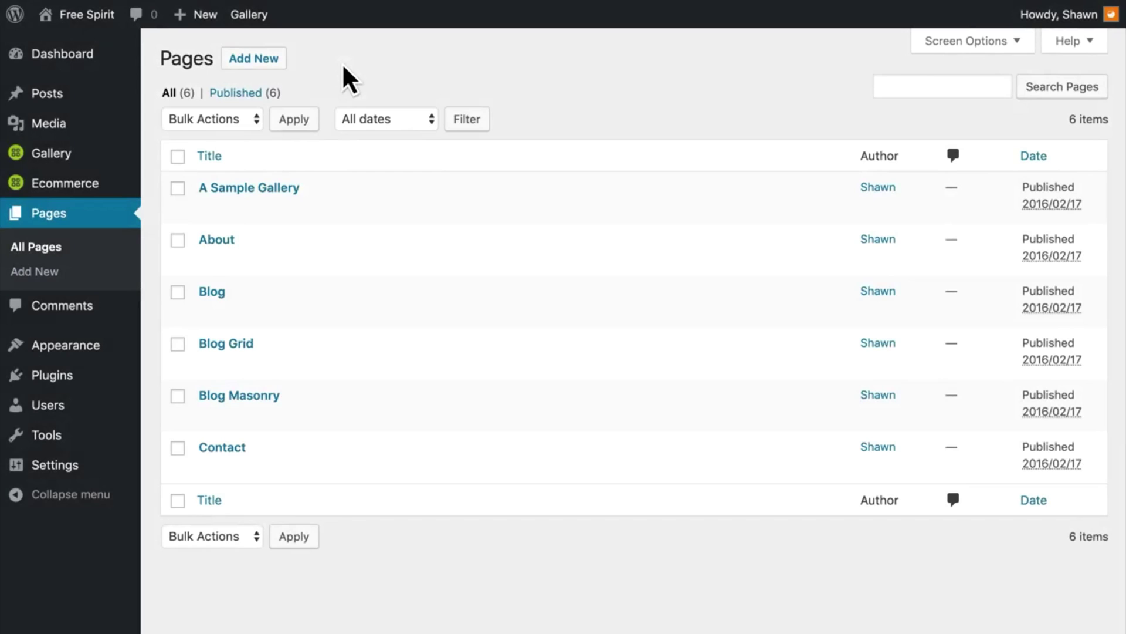
- Edit the A Sample Gallery page, add a NextGEN Gallery block and open its insertion dialog
click(212, 213)
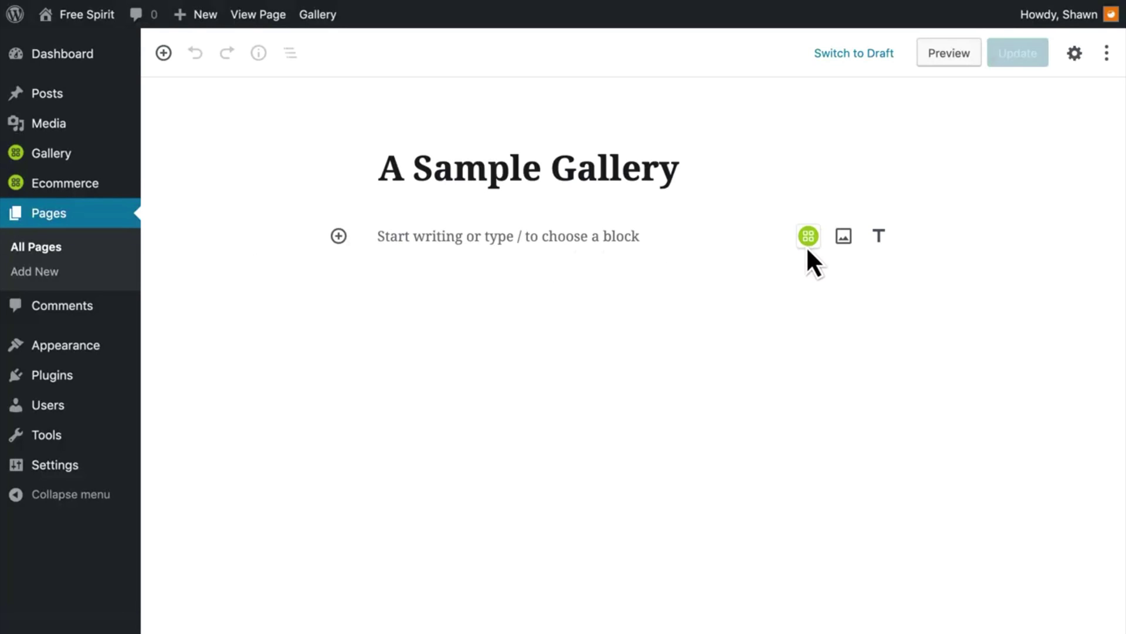
click(813, 246)
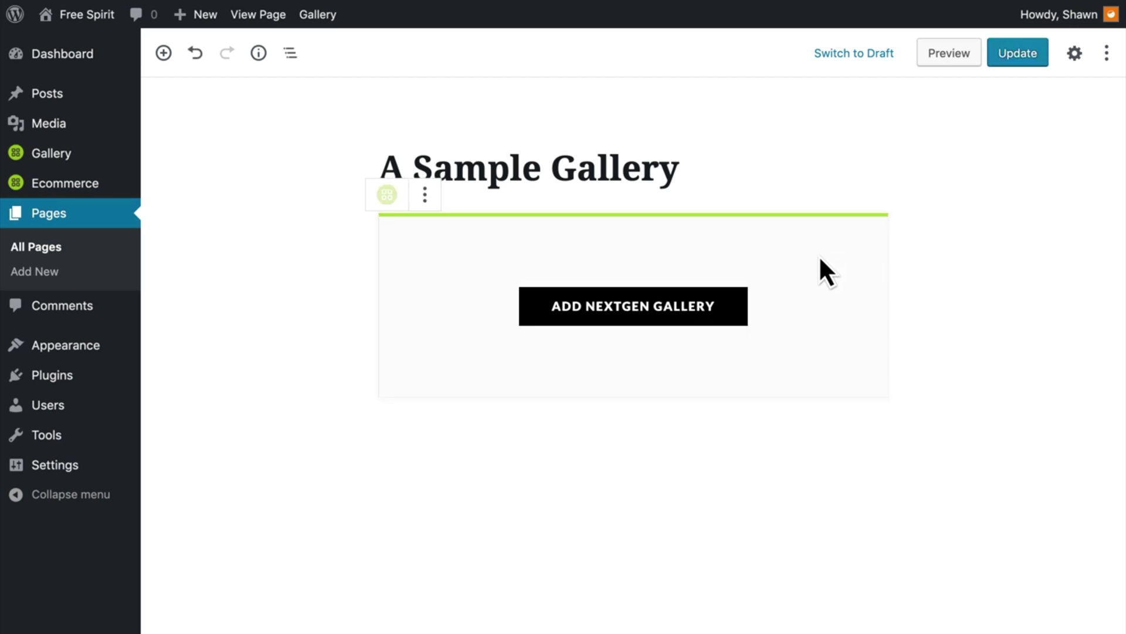
click(722, 325)
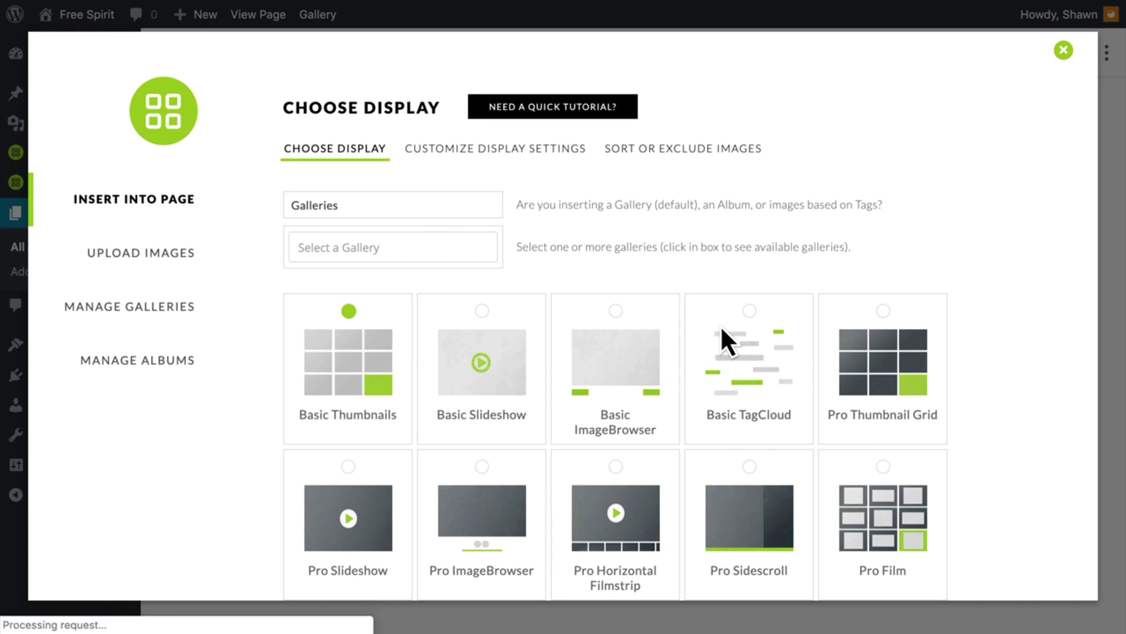
- Title a new gallery 'Weddings', drop in the twelve wedding photos and upload them
click(169, 258)
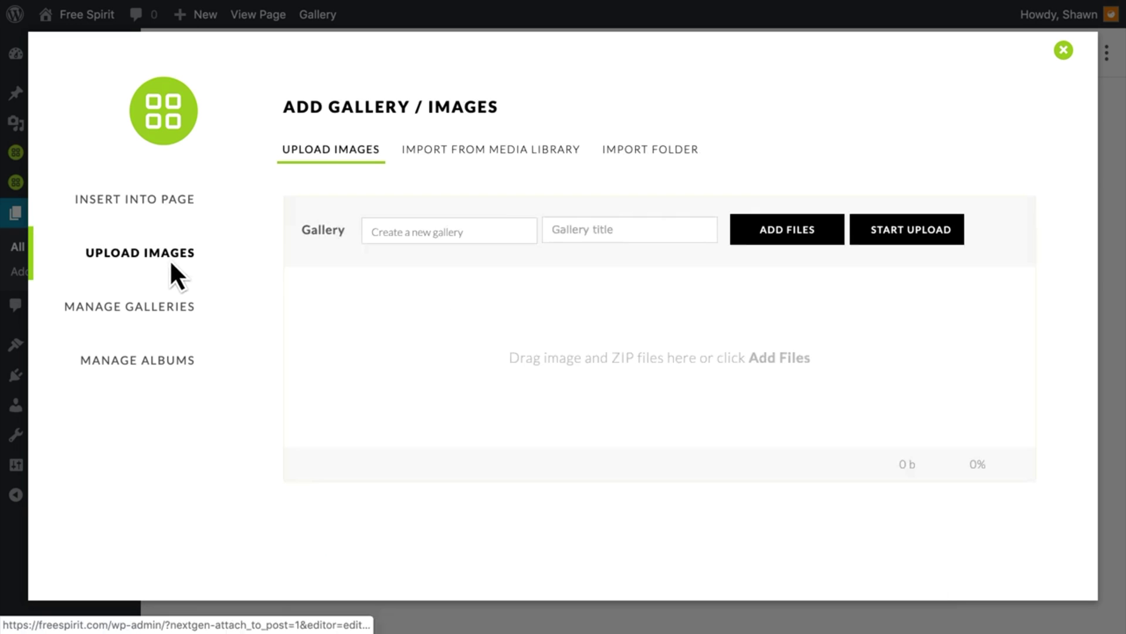
click(584, 234)
text(Weddings)
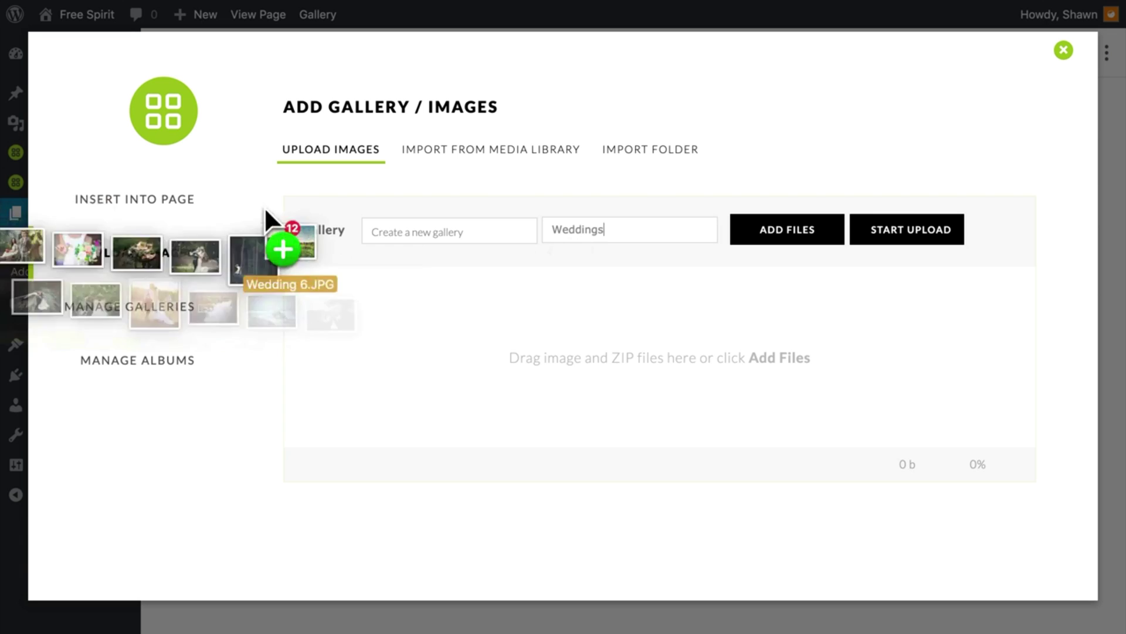
drag(264, 222, 684, 308)
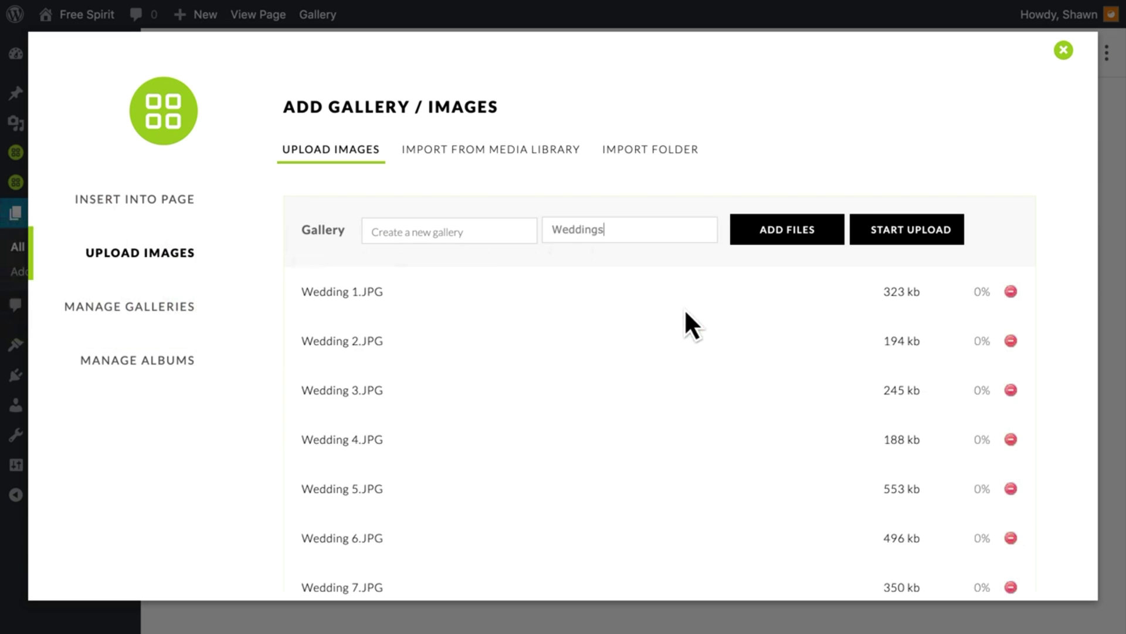
click(913, 240)
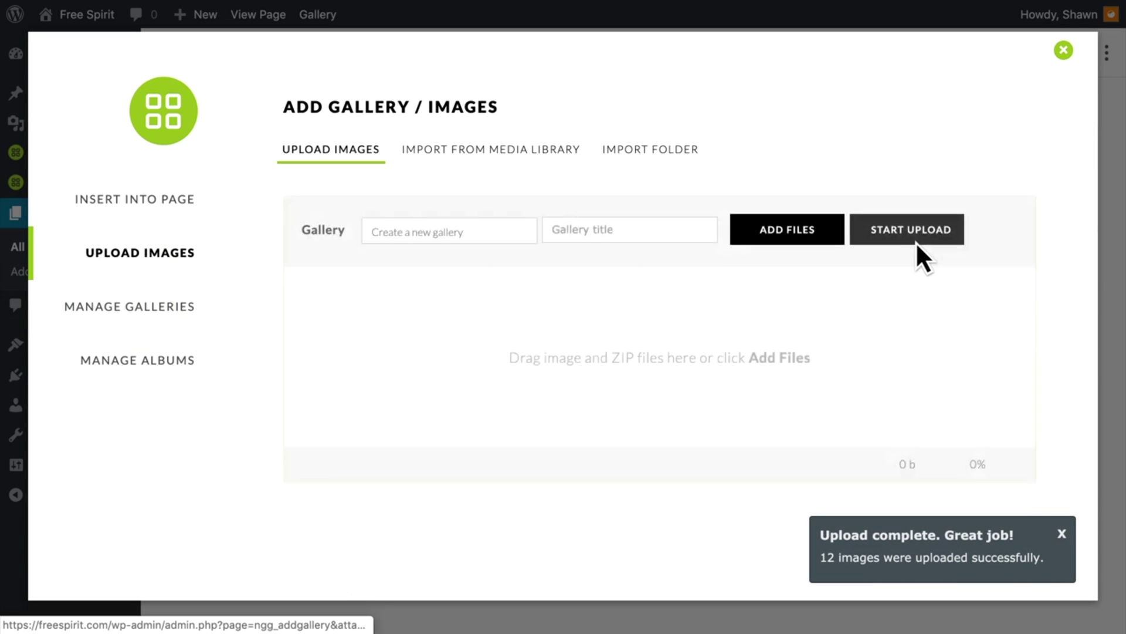
- Insert the Weddings gallery with the Pro Mosaic layout, after reviewing its display settings
click(173, 205)
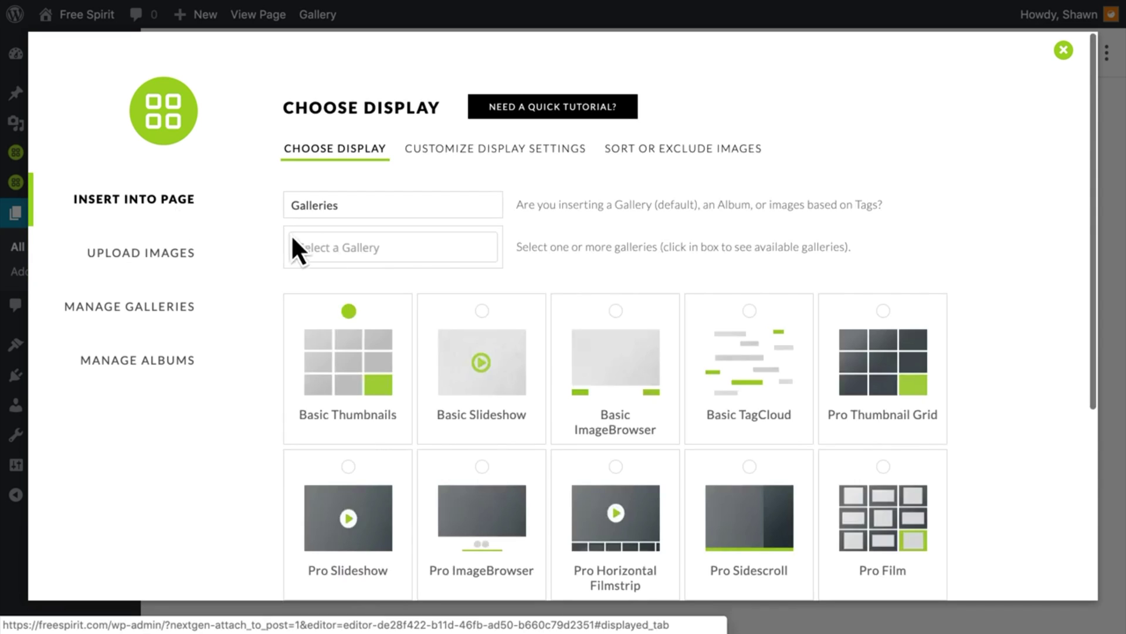
click(435, 250)
click(365, 326)
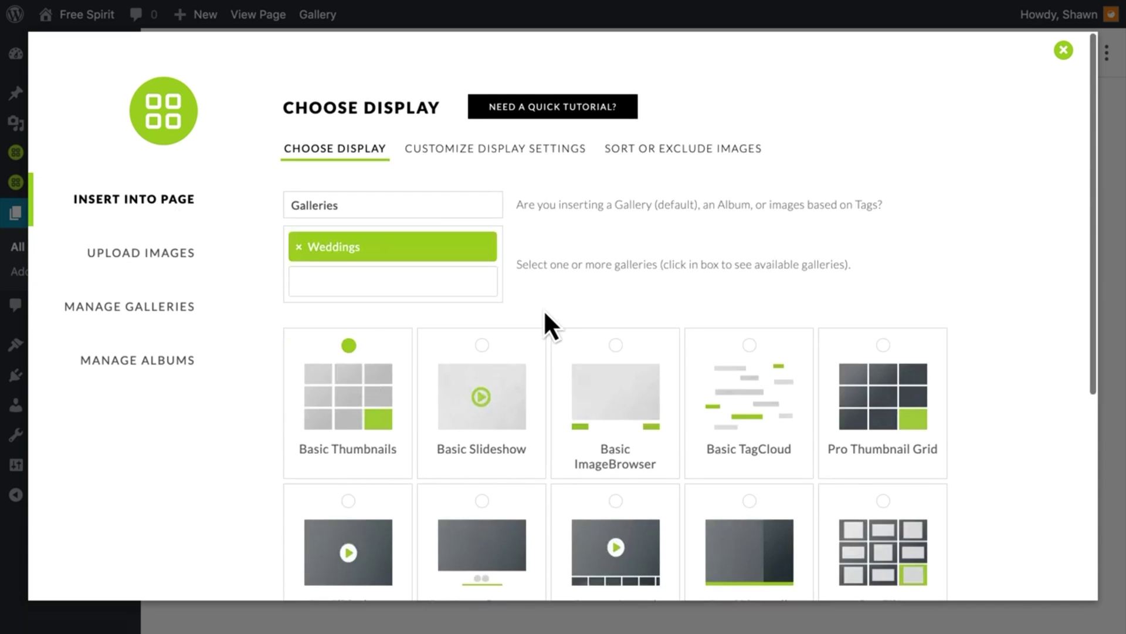
scroll(548, 306, down, 3)
scroll(550, 312, down, 5)
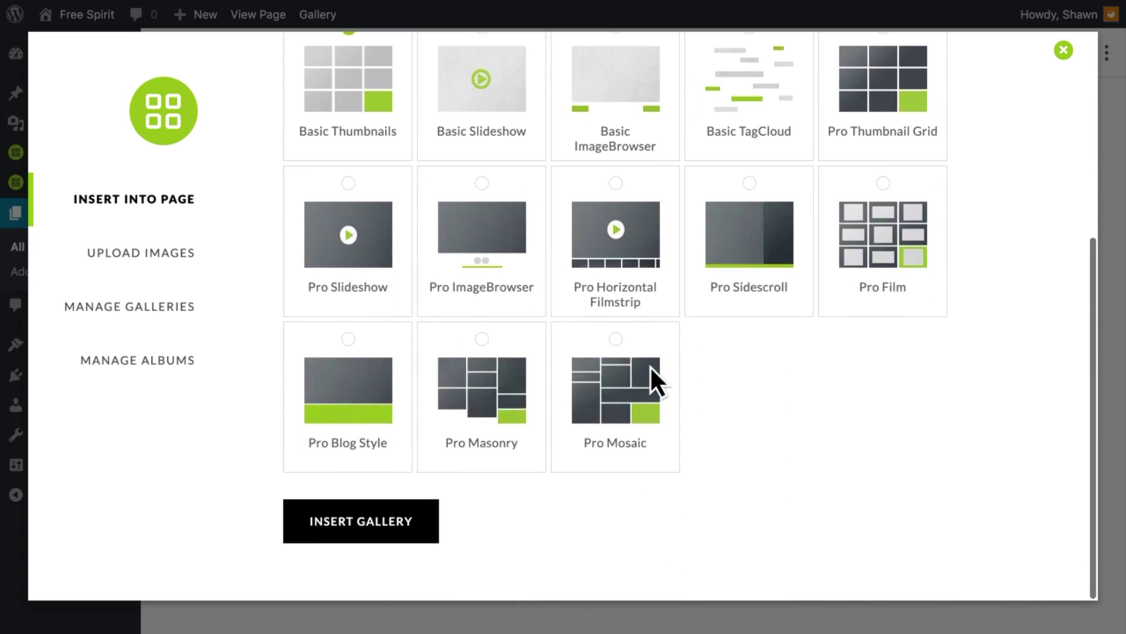
click(652, 351)
scroll(715, 385, up, 2)
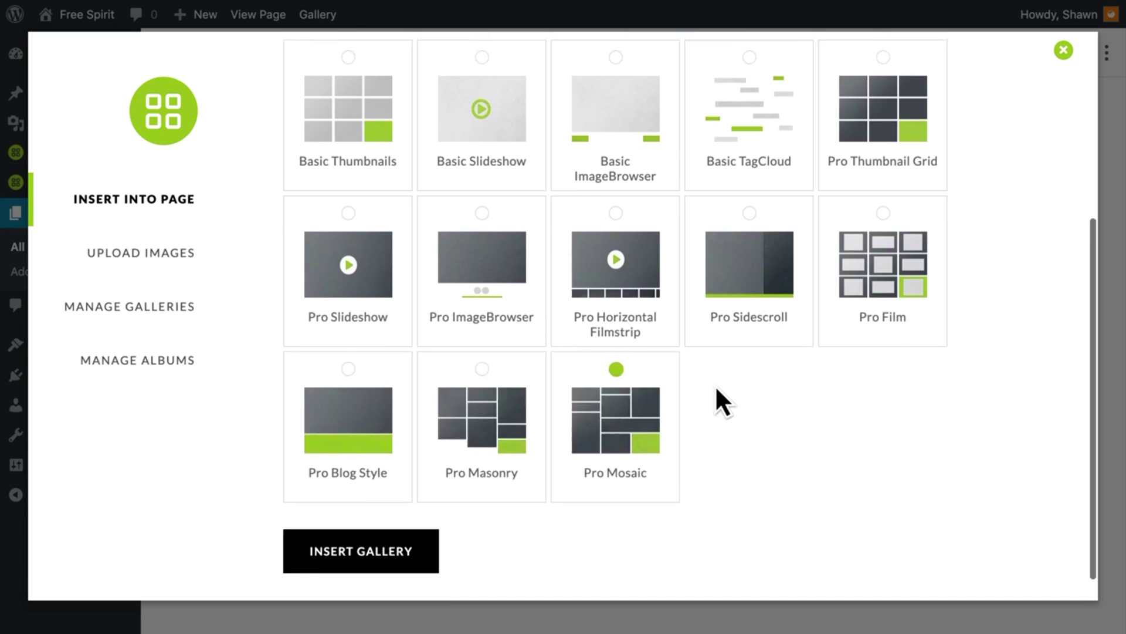
scroll(715, 385, up, 5)
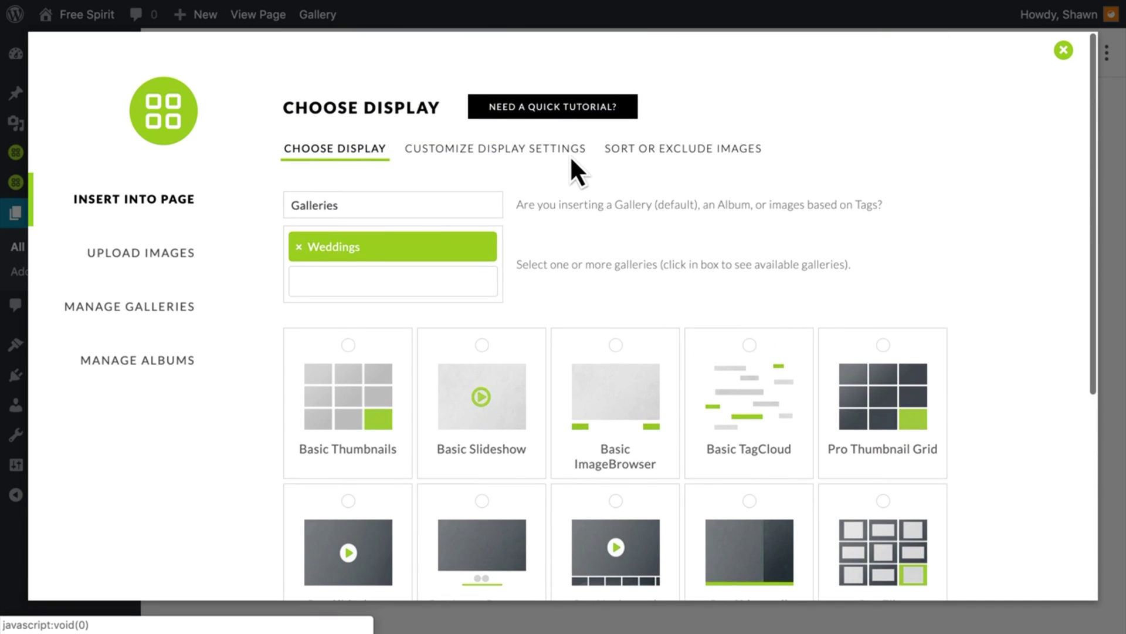
click(572, 156)
scroll(608, 186, down, 3)
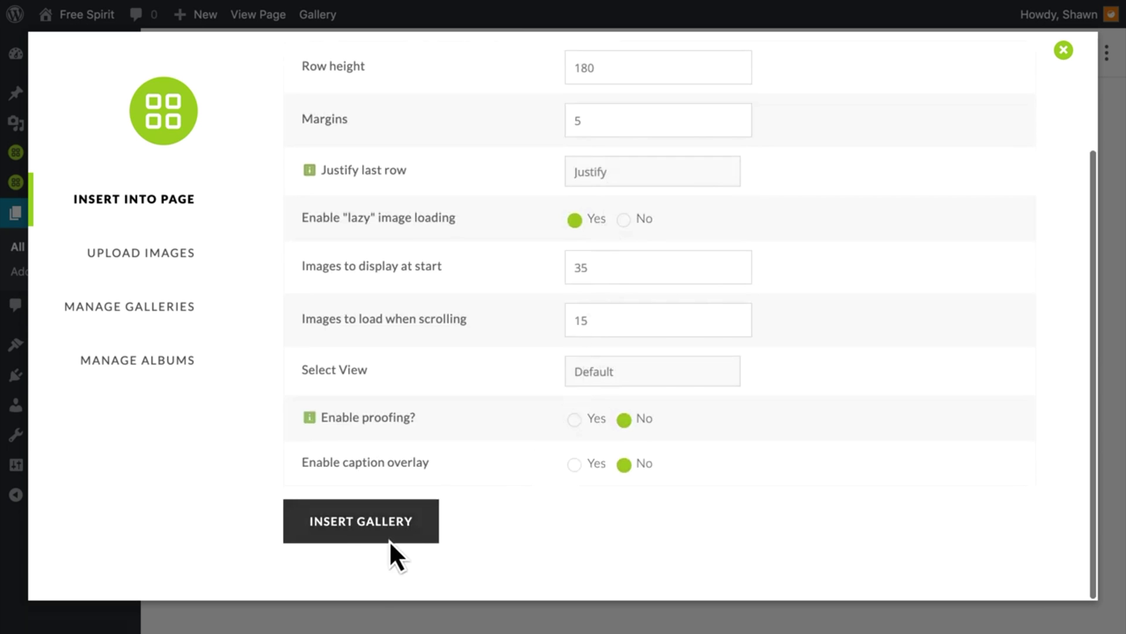
click(422, 537)
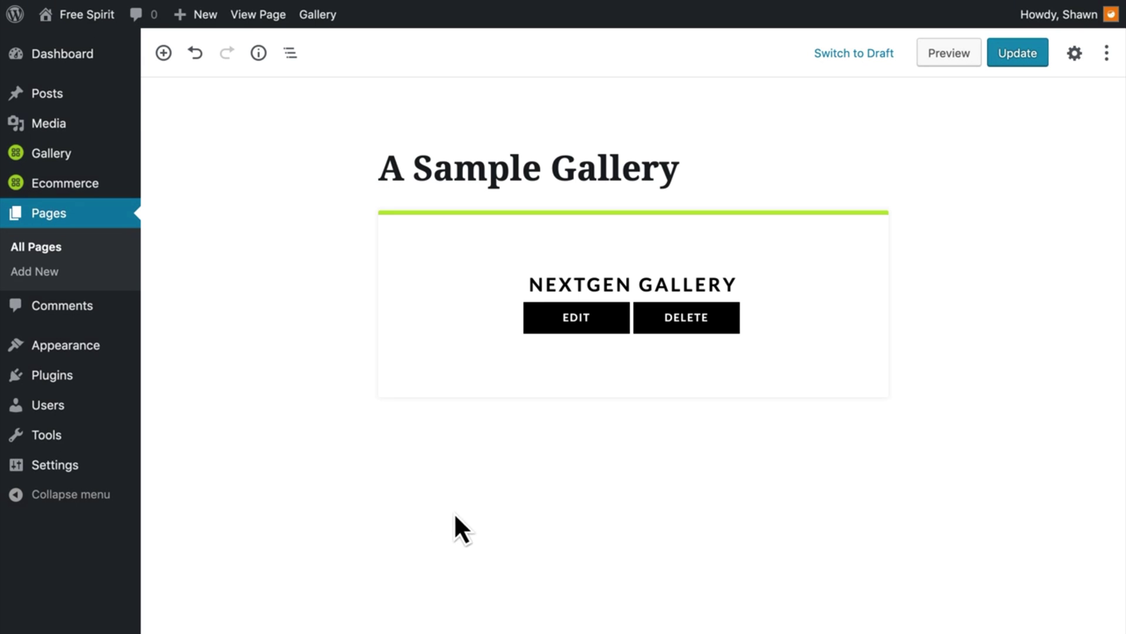
click(969, 61)
scroll(720, 298, down, 1)
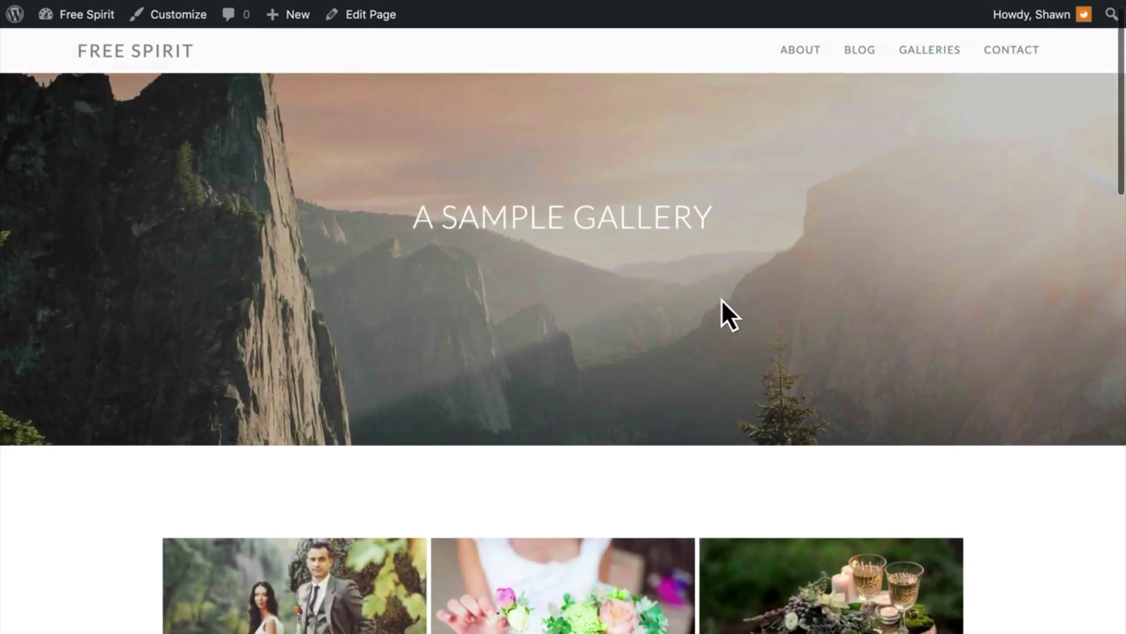
scroll(721, 298, down, 5)
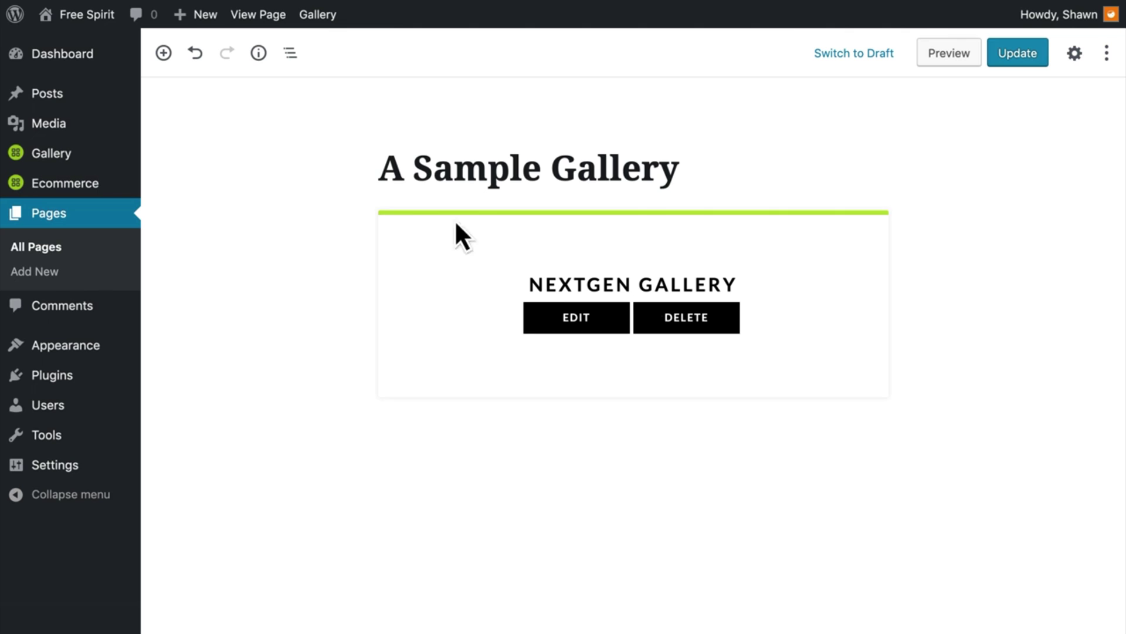
- Open the block inserter and close it again without adding any block
click(164, 52)
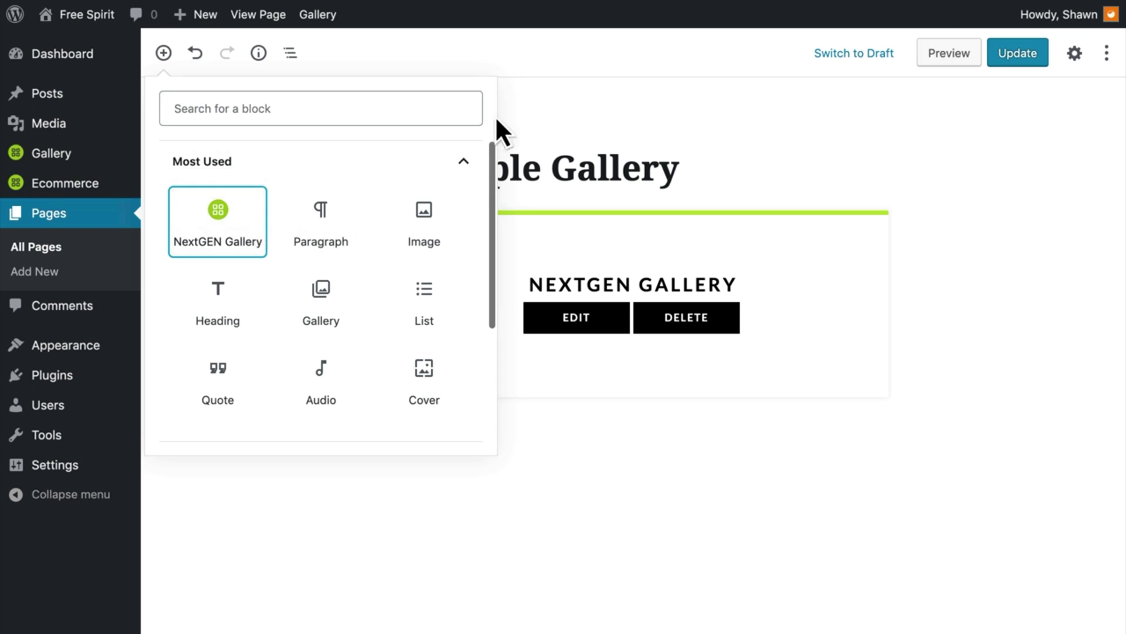
click(533, 102)
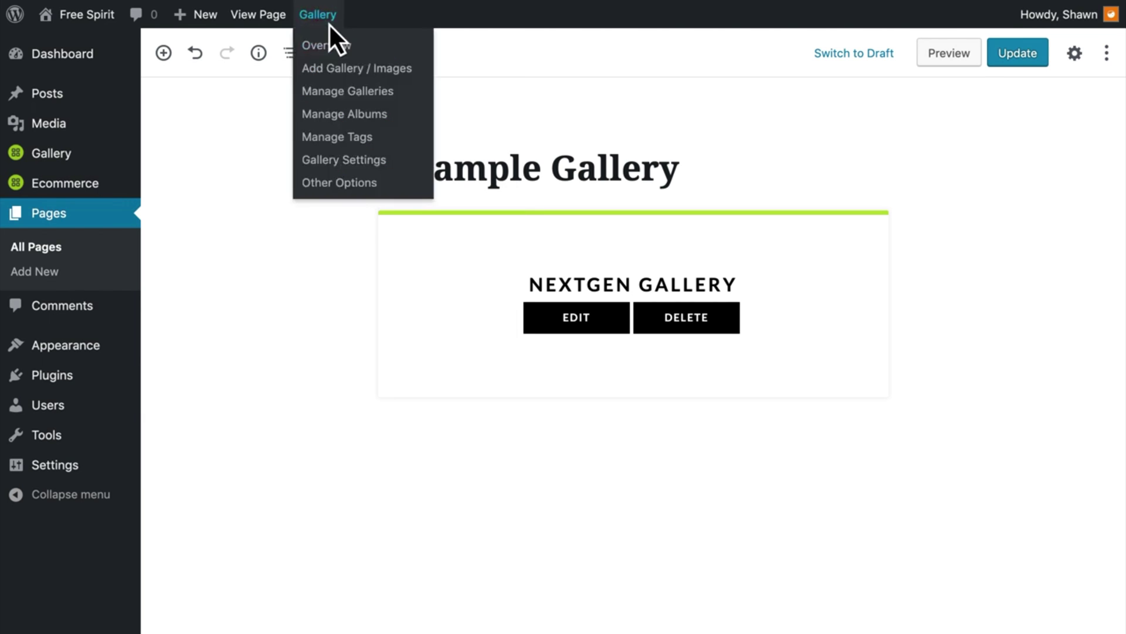
mouse_move(318, 15)
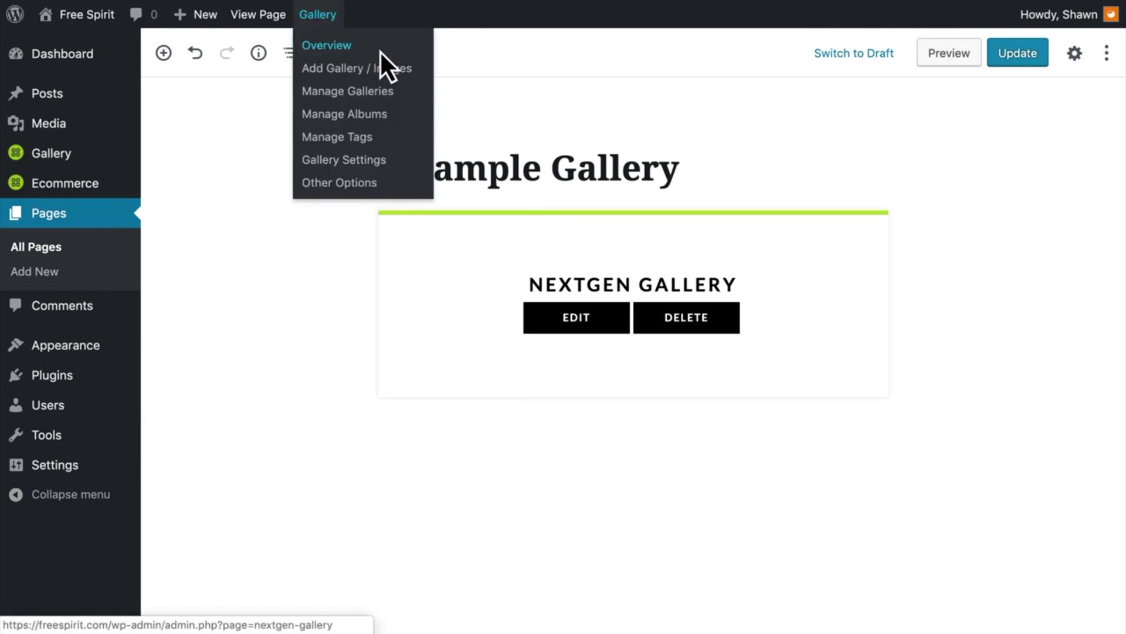
- Browse the NextGEN overview, Add Gallery, Galleries, Albums, Tags and Gallery Settings pages, ending on Pro Mosaic
click(114, 160)
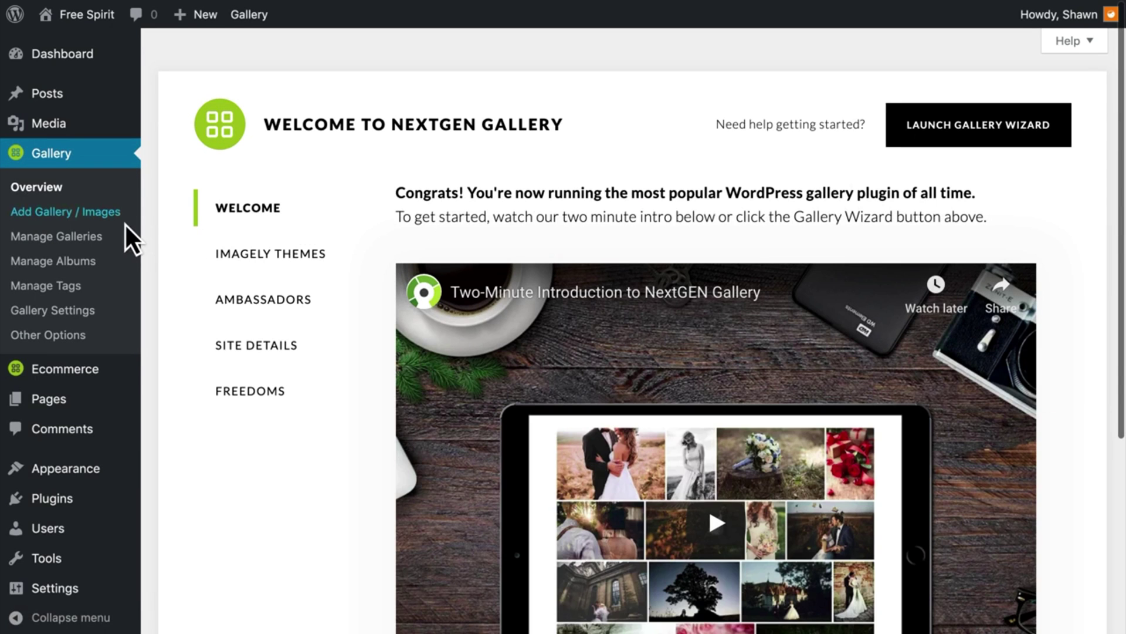
click(120, 214)
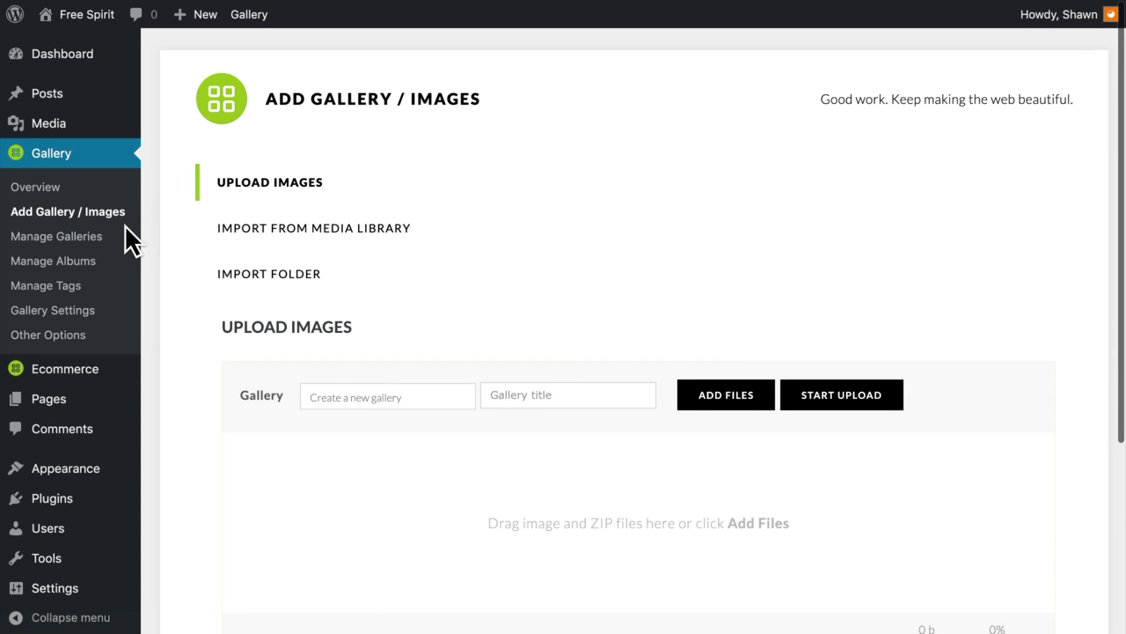
click(118, 248)
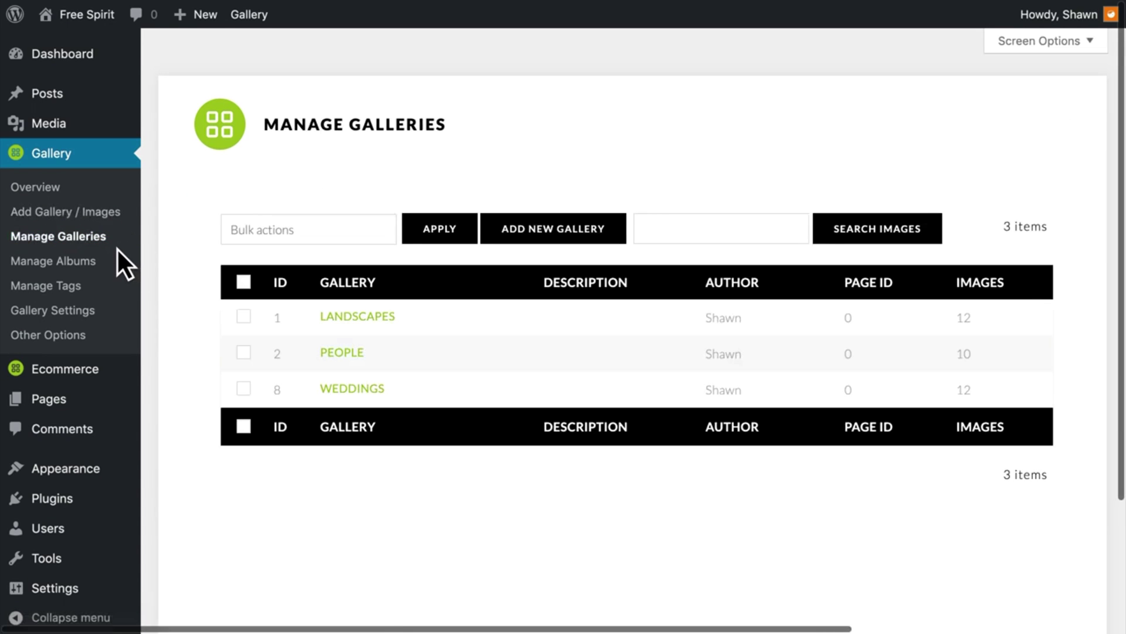
click(117, 269)
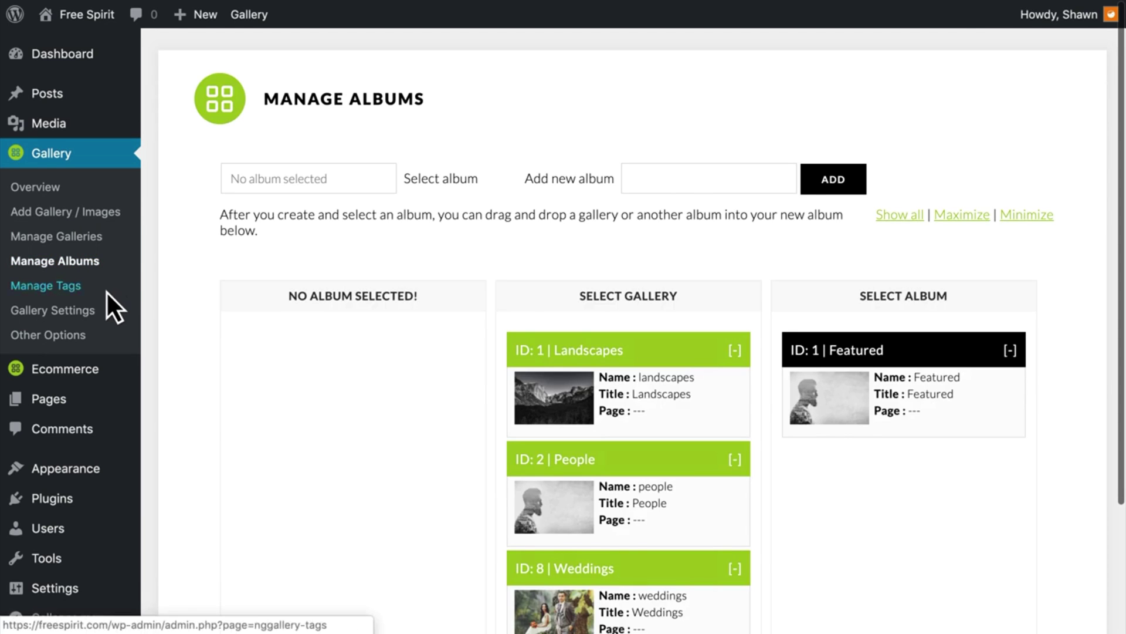
click(106, 291)
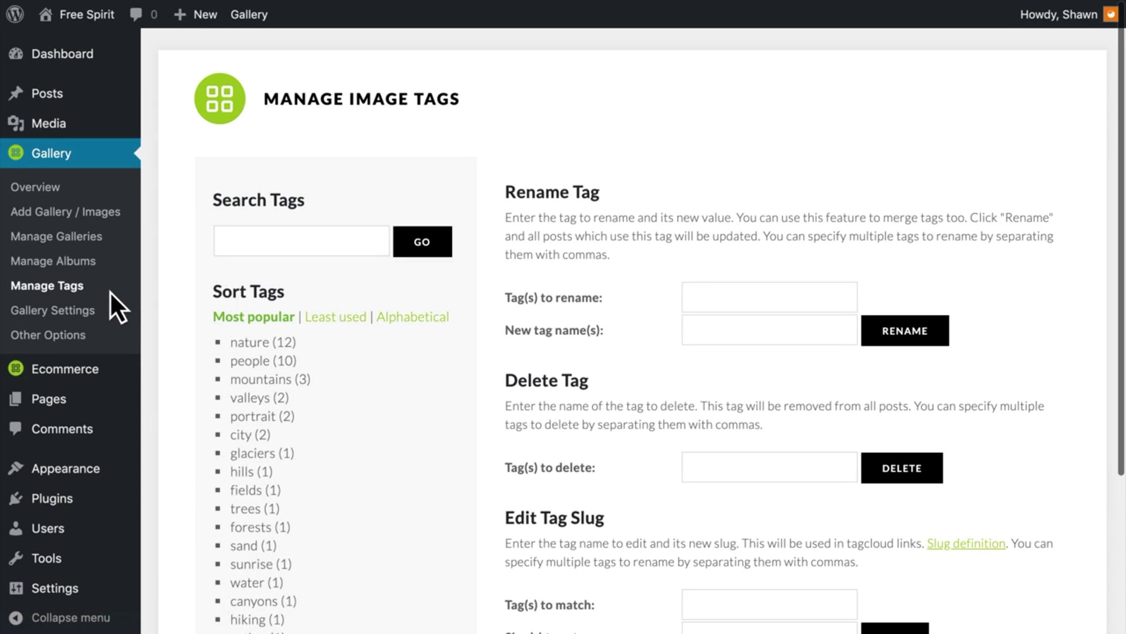
click(116, 315)
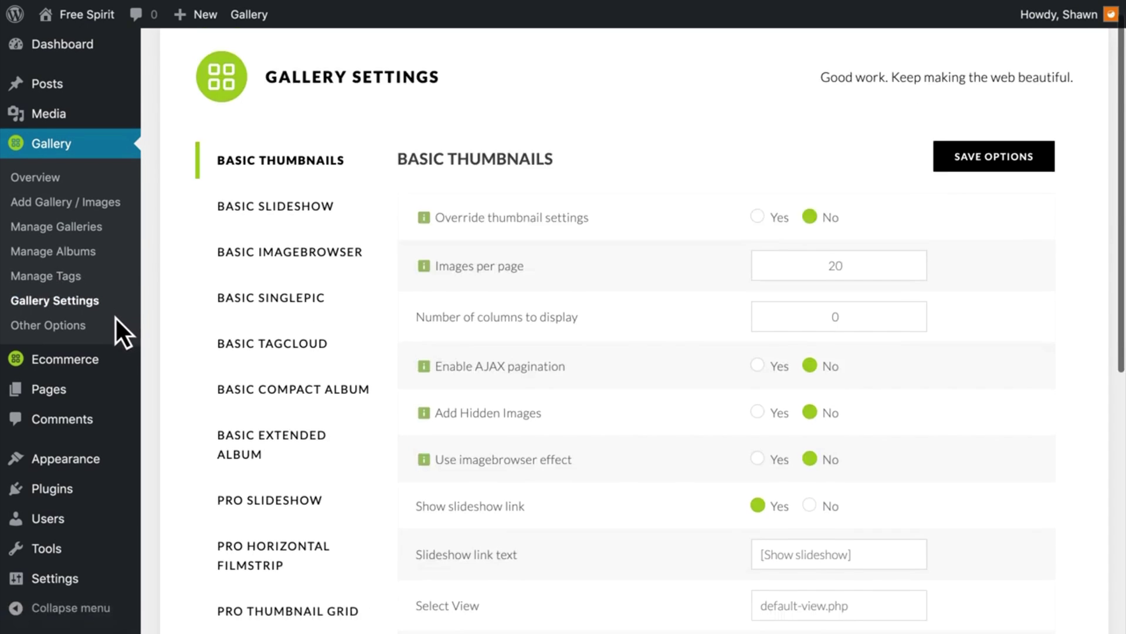
scroll(115, 317, down, 5)
click(289, 432)
scroll(293, 438, up, 3)
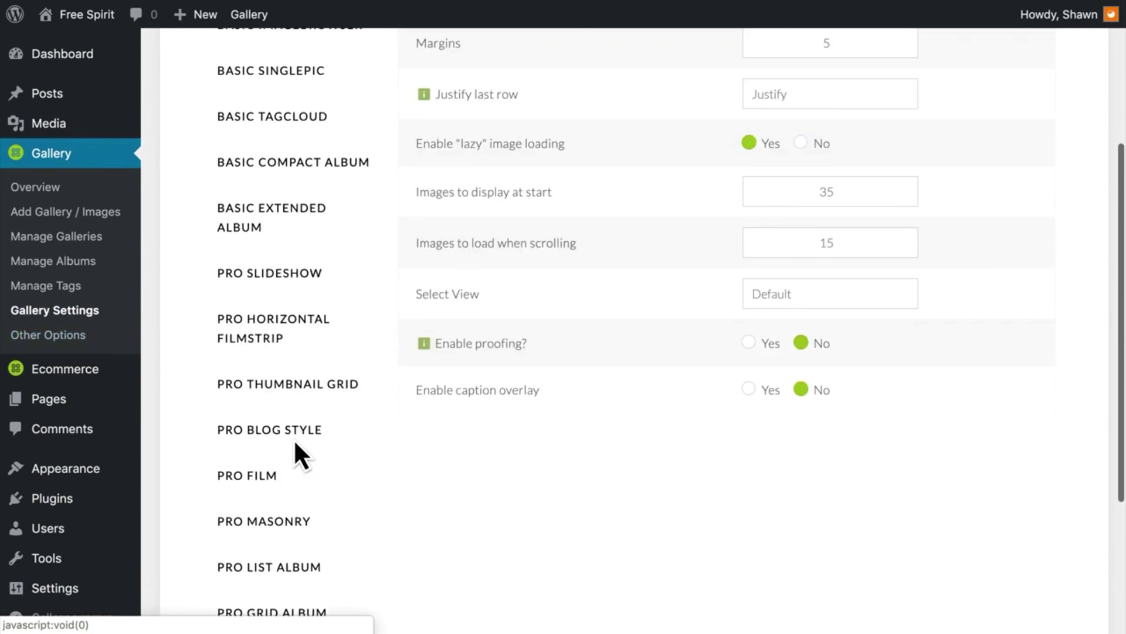
scroll(543, 307, up, 3)
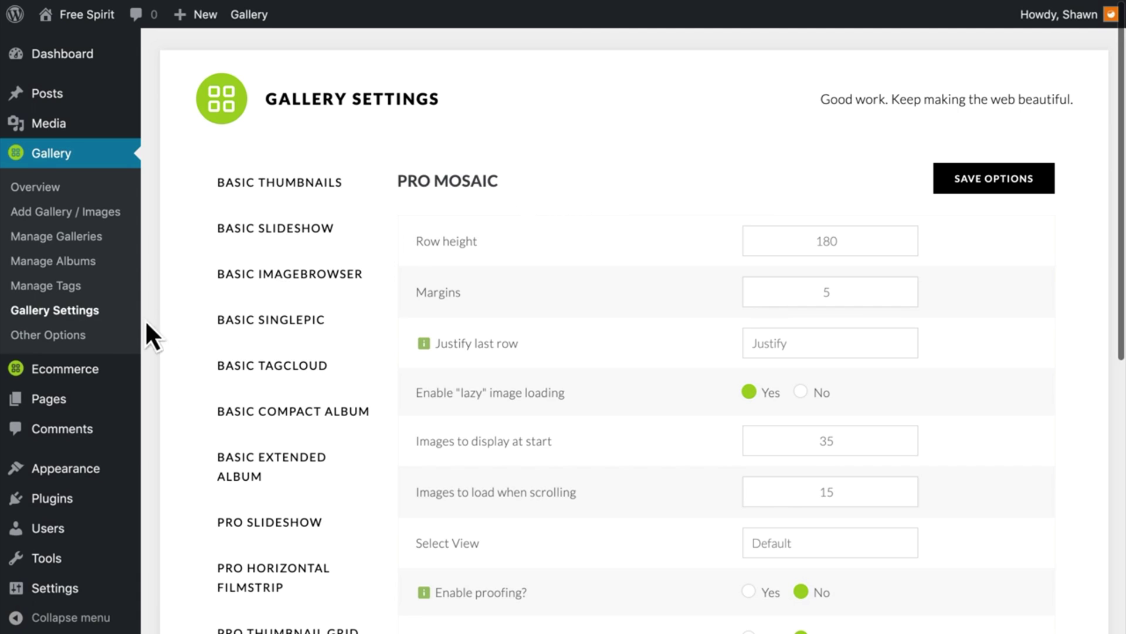
- View the Thumbnail, Lightbox Effects and Watermark options, then go back to Manage Galleries
click(98, 341)
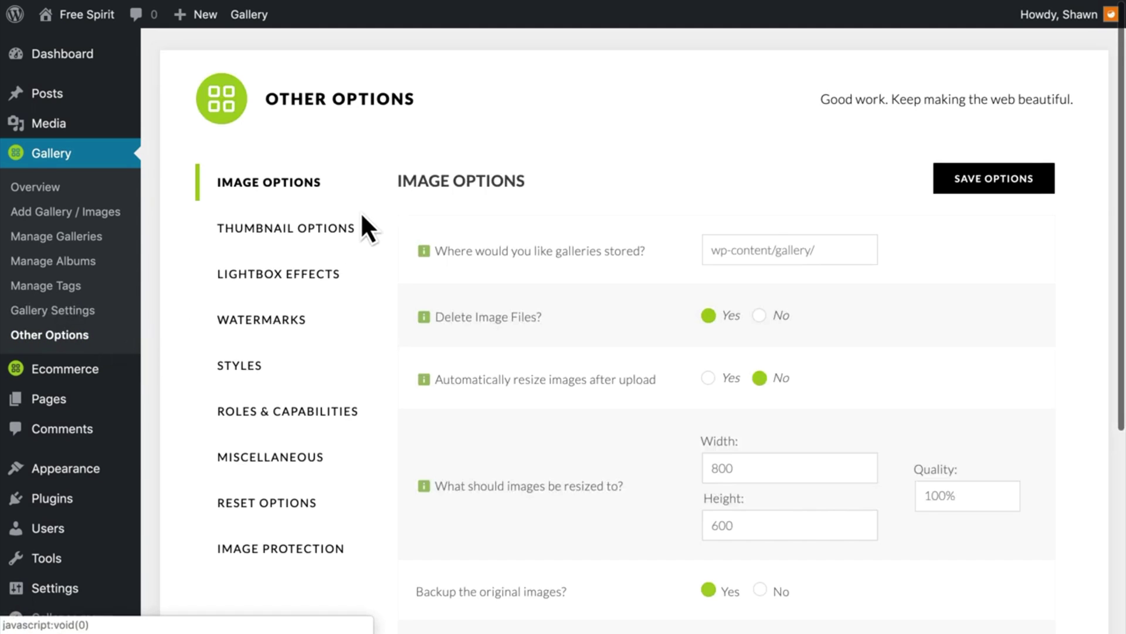
click(356, 229)
click(338, 277)
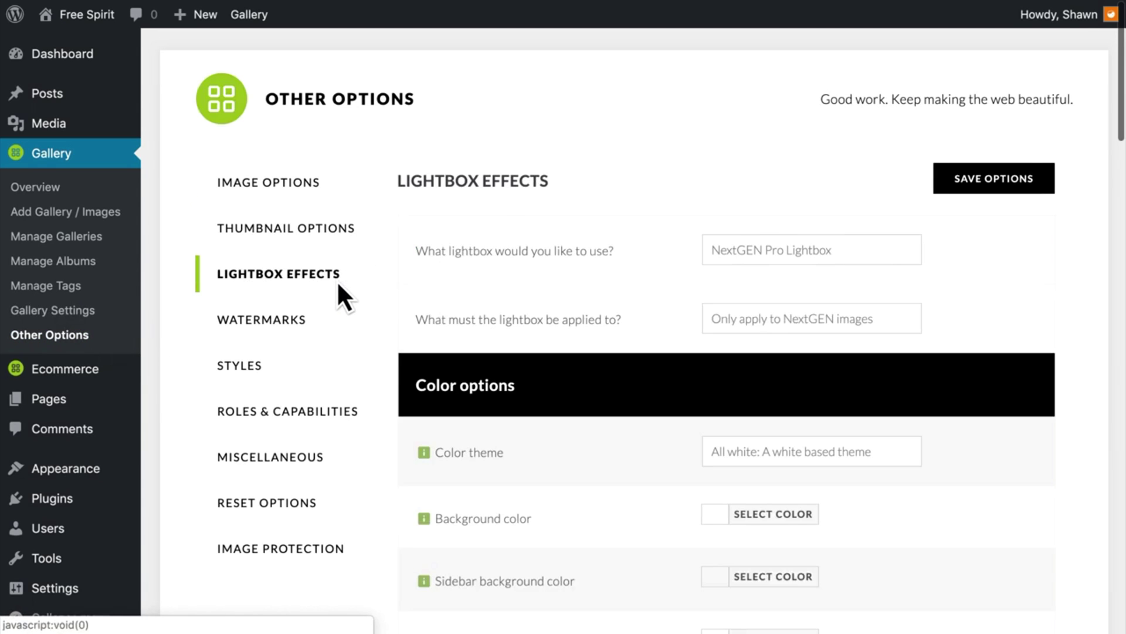
click(308, 323)
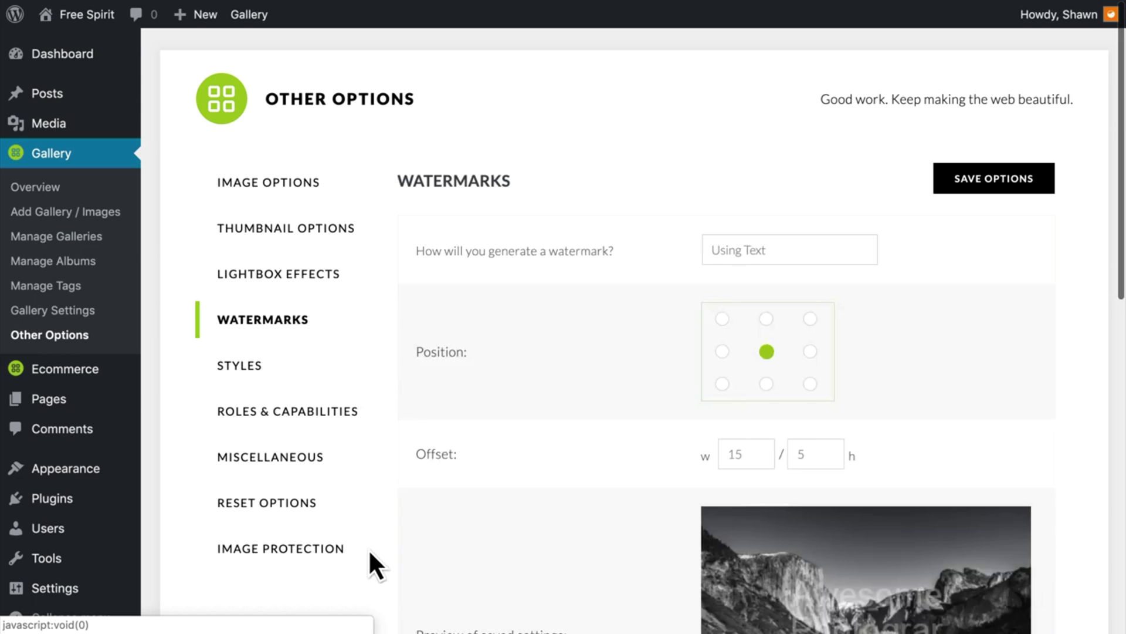
click(114, 240)
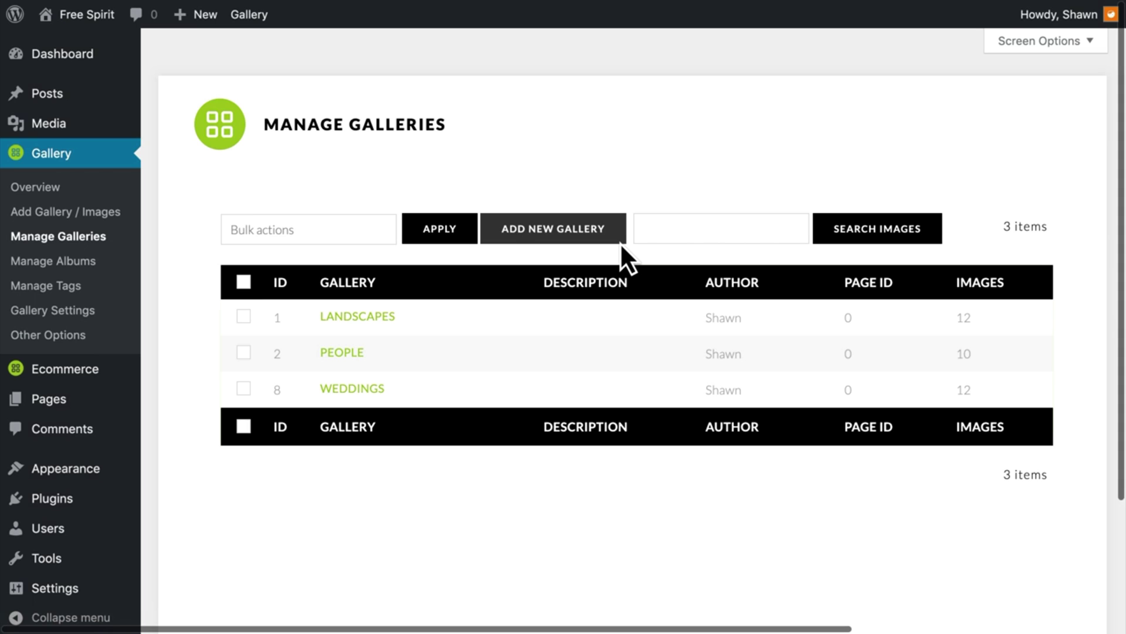
- Edit the Pensive Moment at Sunset post and insert a NextGEN Gallery block beside the empty paragraph
click(95, 101)
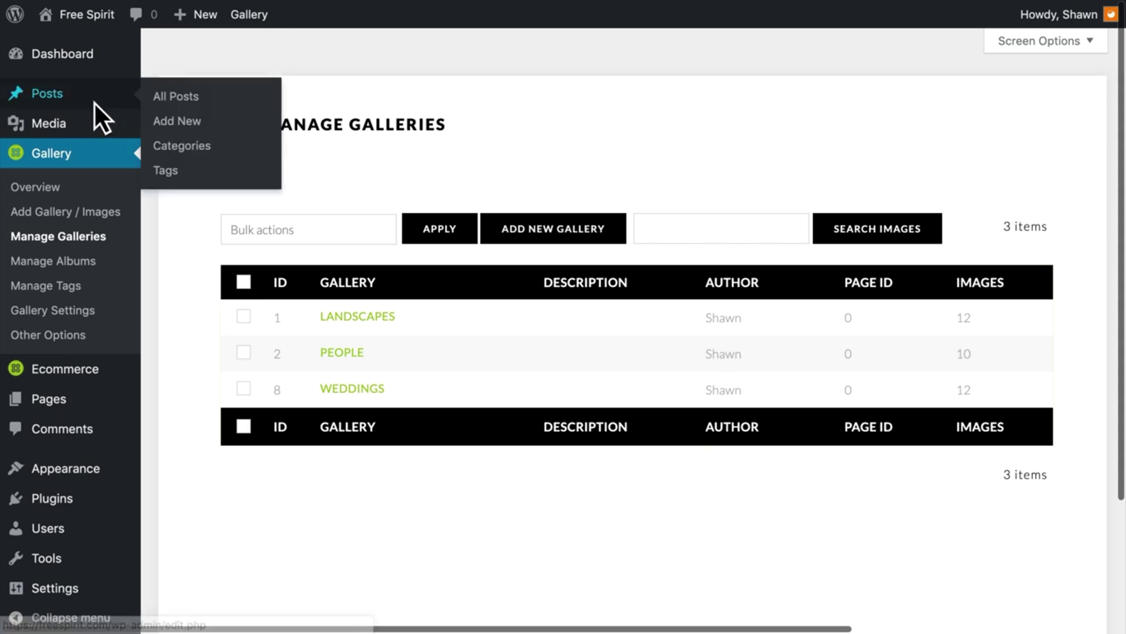
click(211, 212)
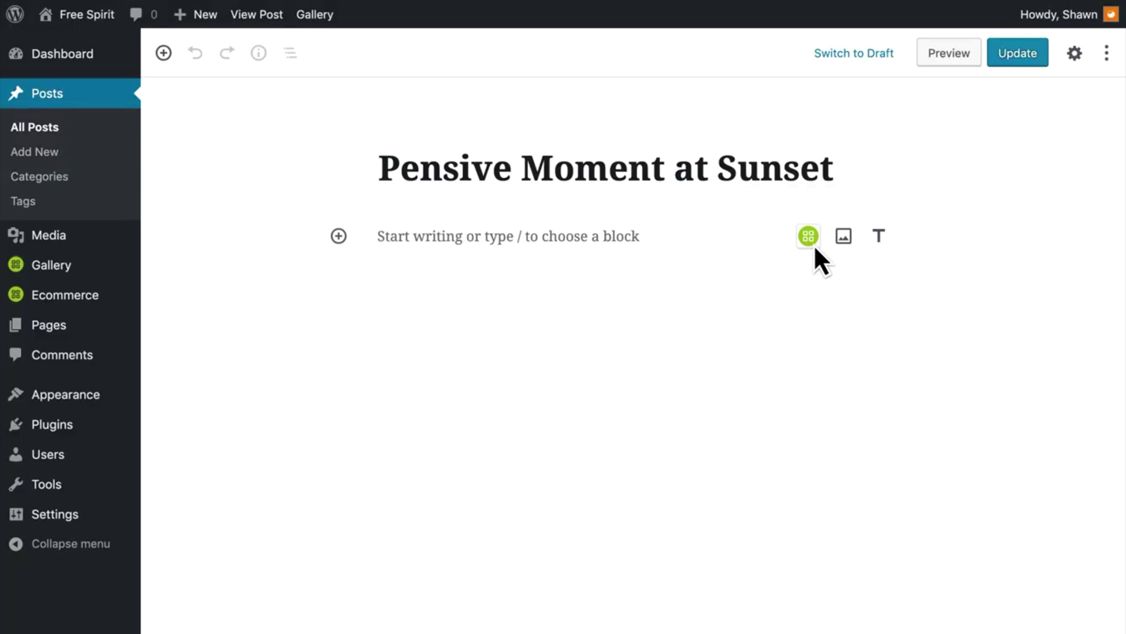
click(809, 236)
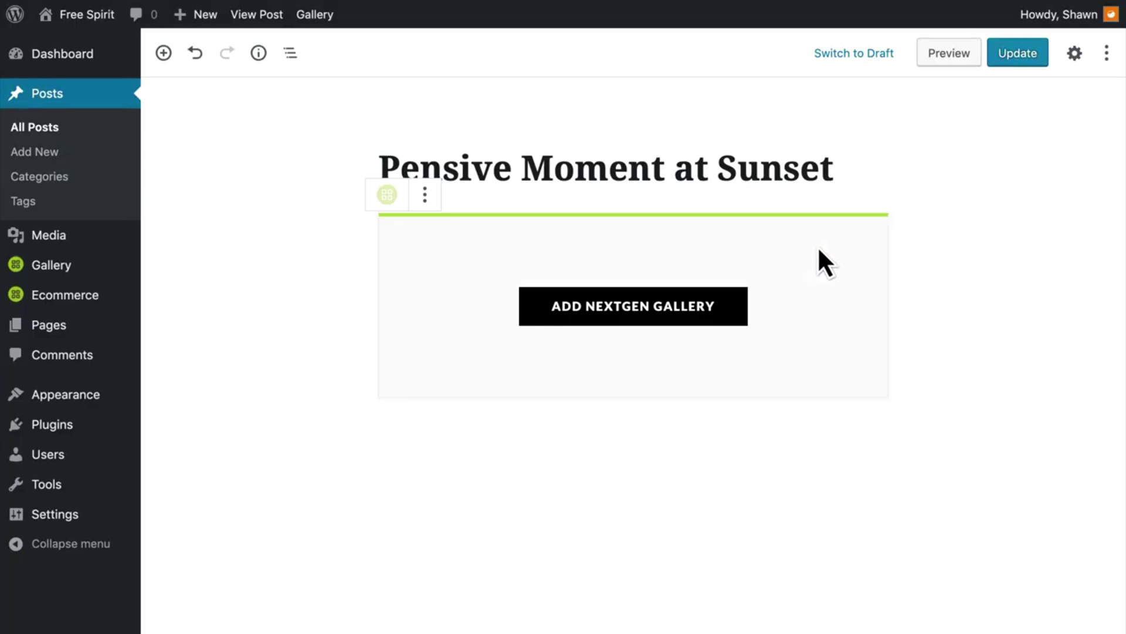